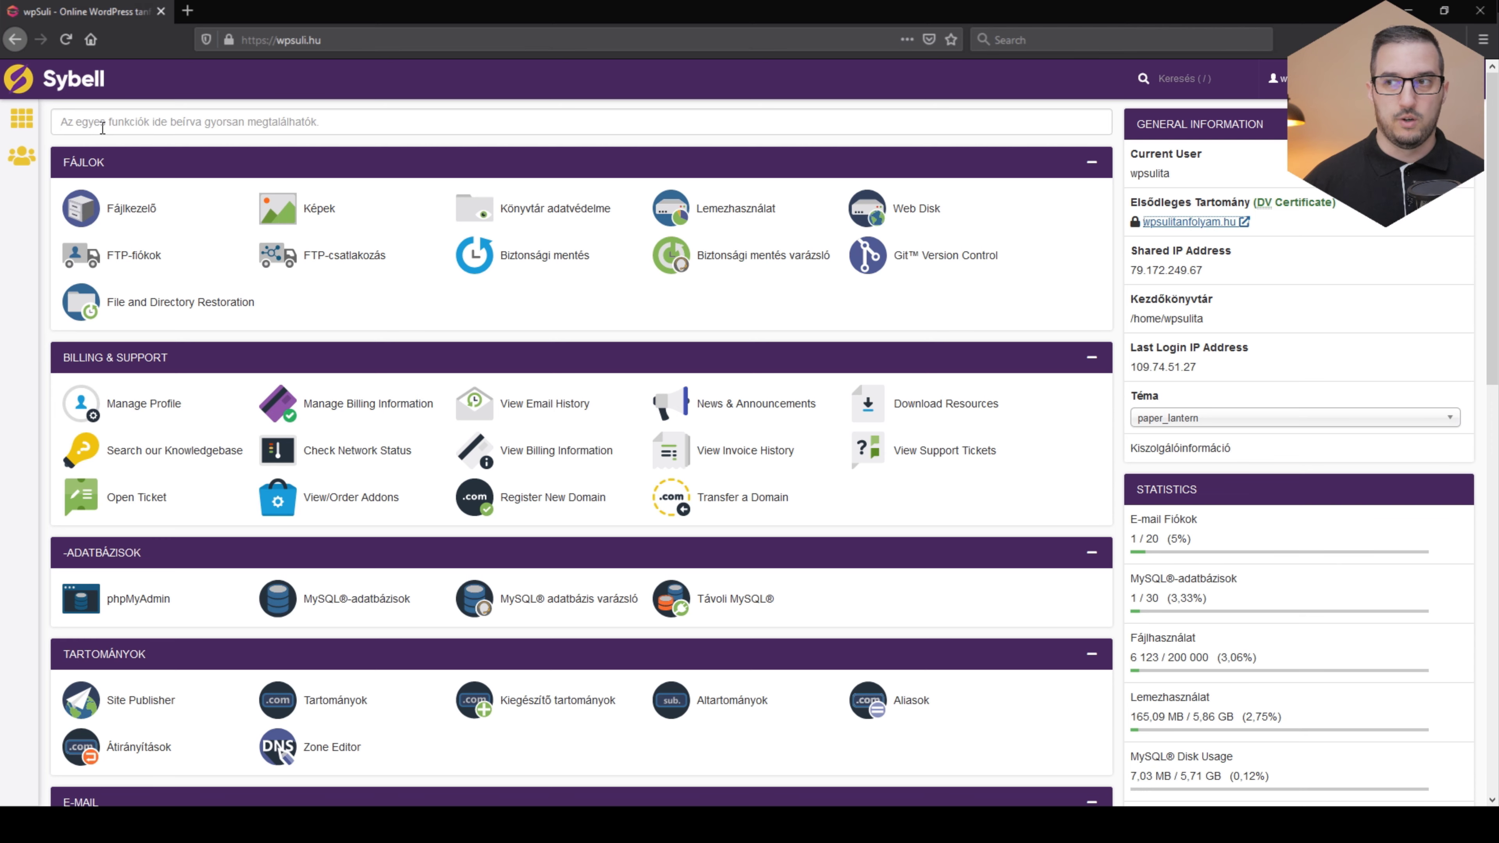
Start creating a new e-mail account from the hosting's e-mail accounts list and set its username to "mail".
scroll(220, 339, "down", 3)
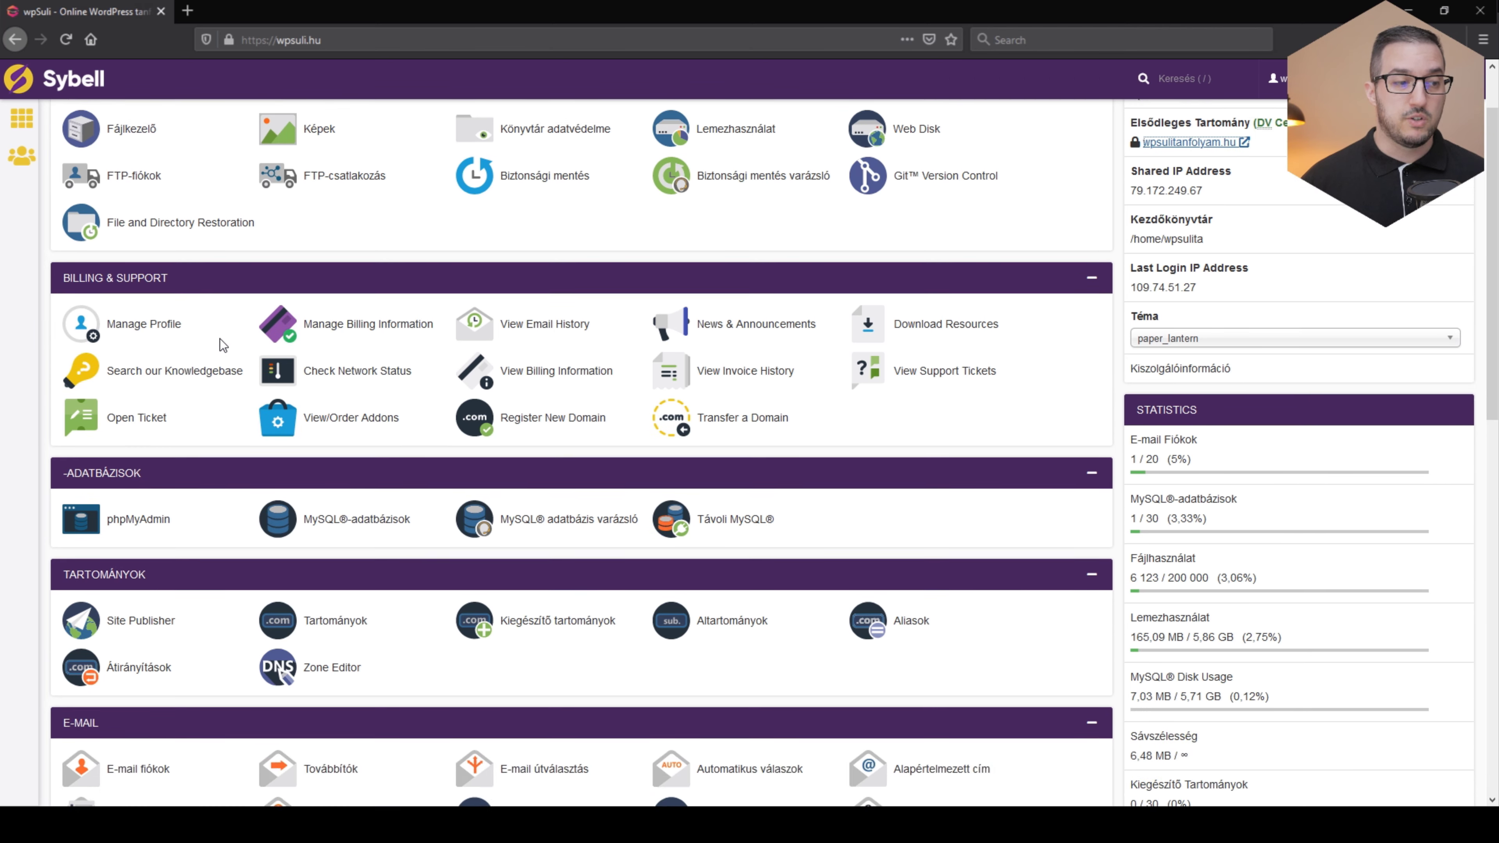
scroll(220, 342, "down", 8)
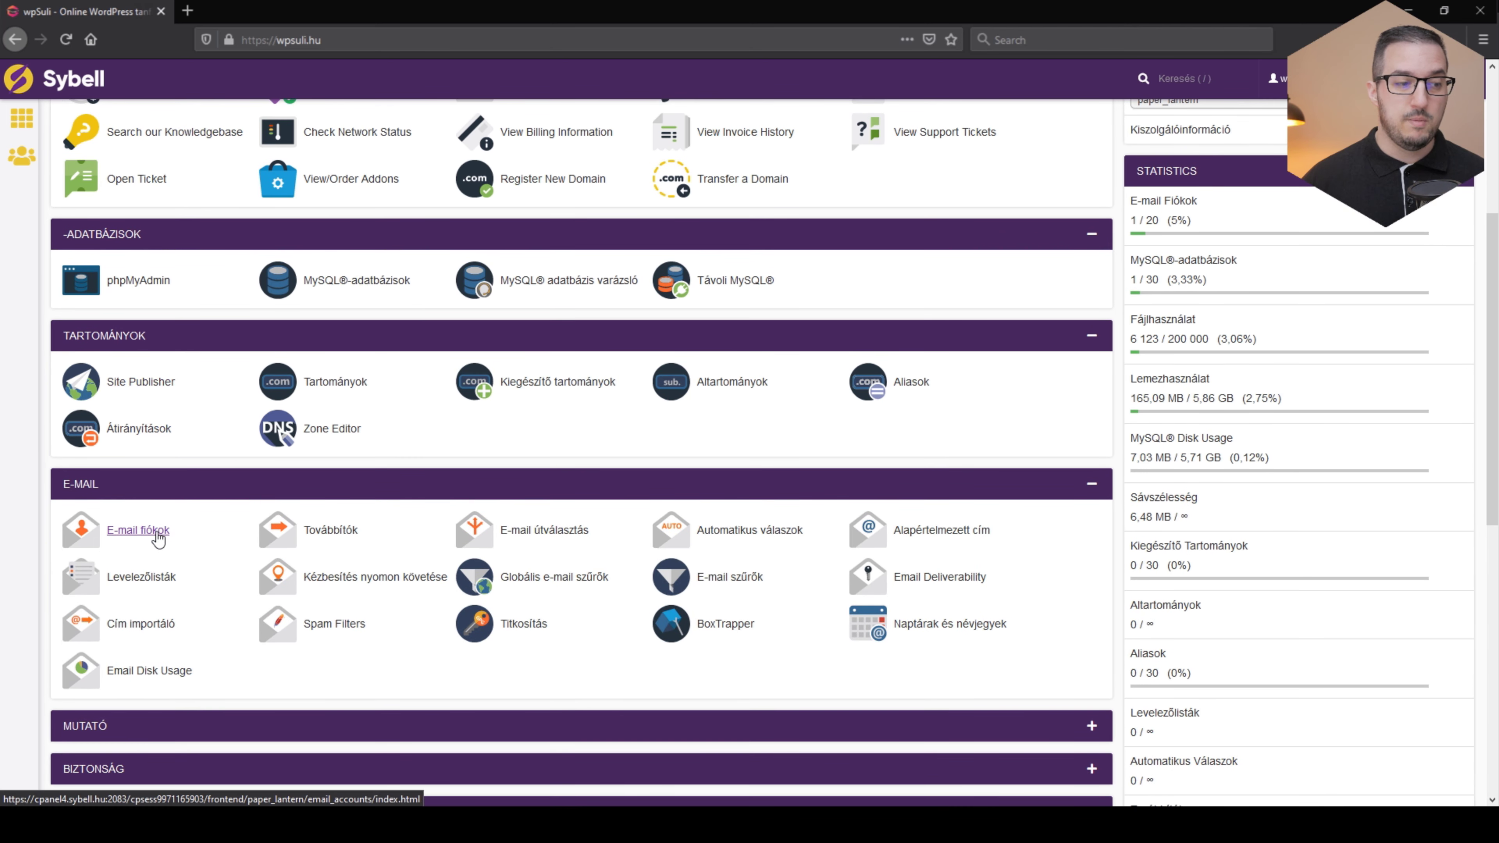
left_click(159, 534)
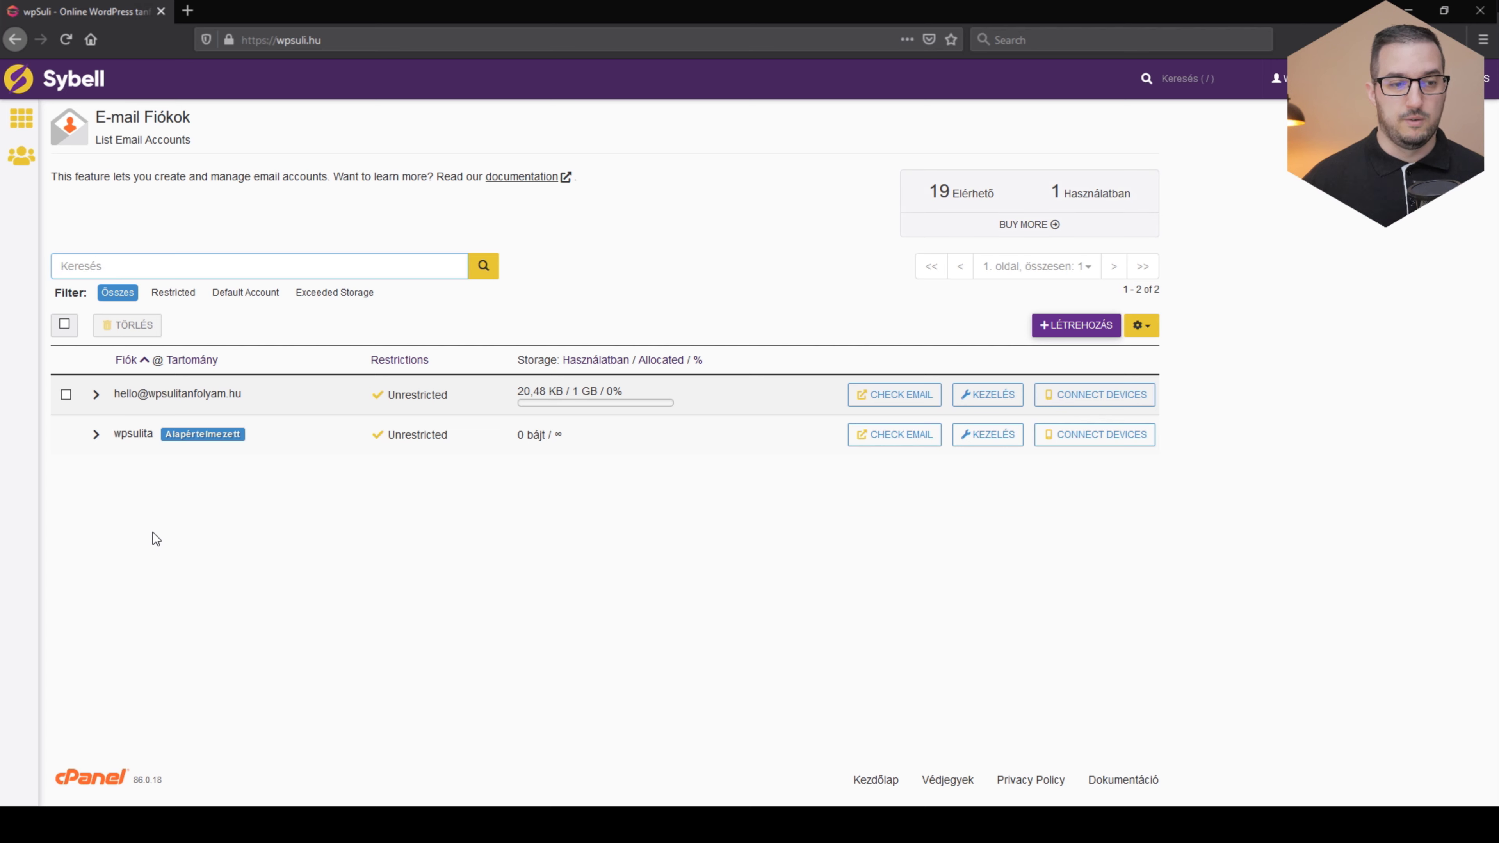
left_click(1073, 328)
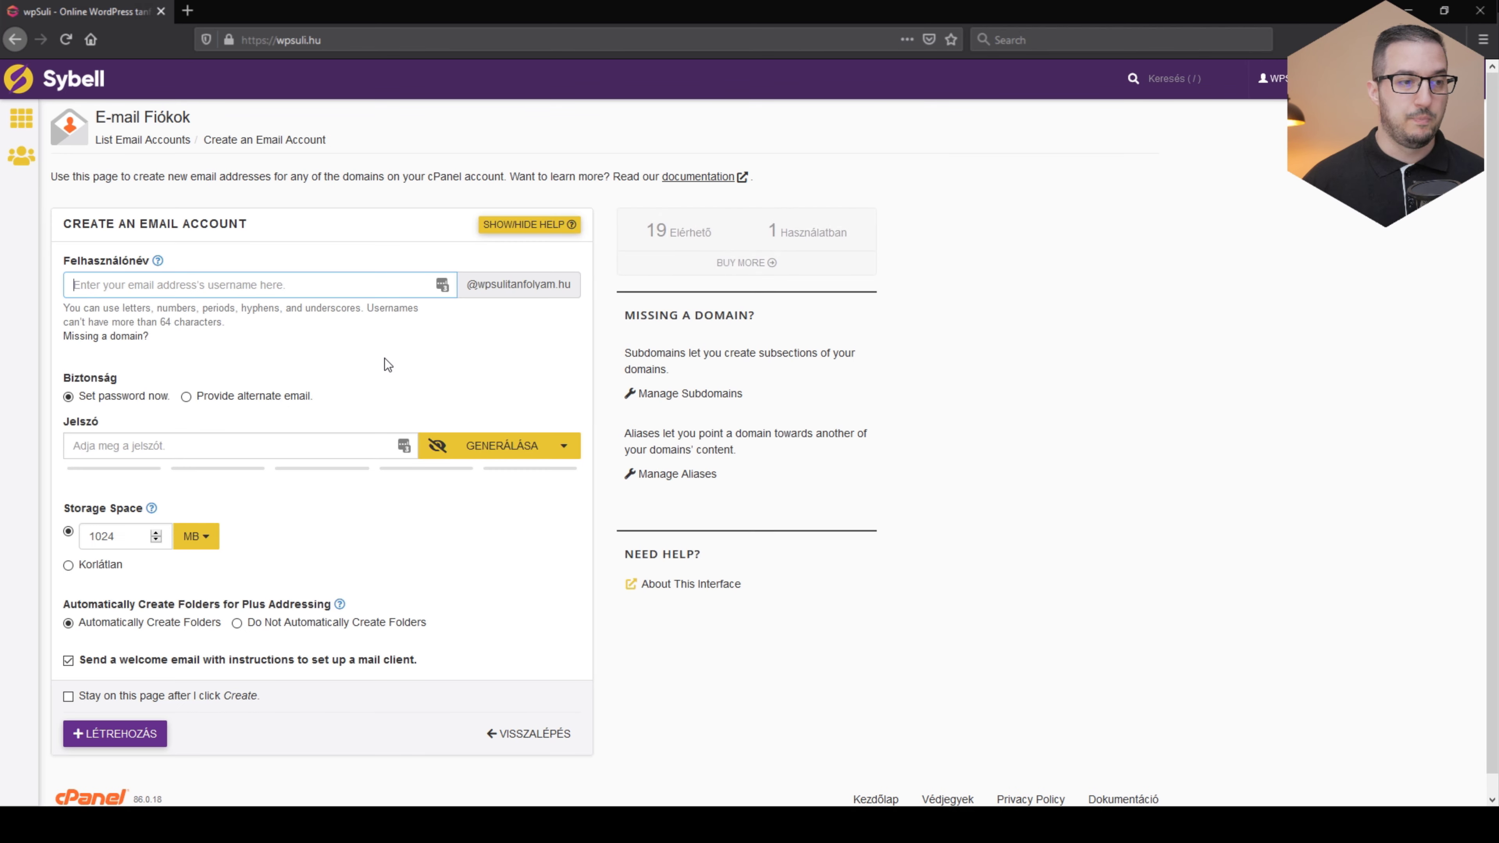
type("sm")
key("BackSpace")
key("BackSpace")
key("BackSpace")
key("BackSpace")
type("m")
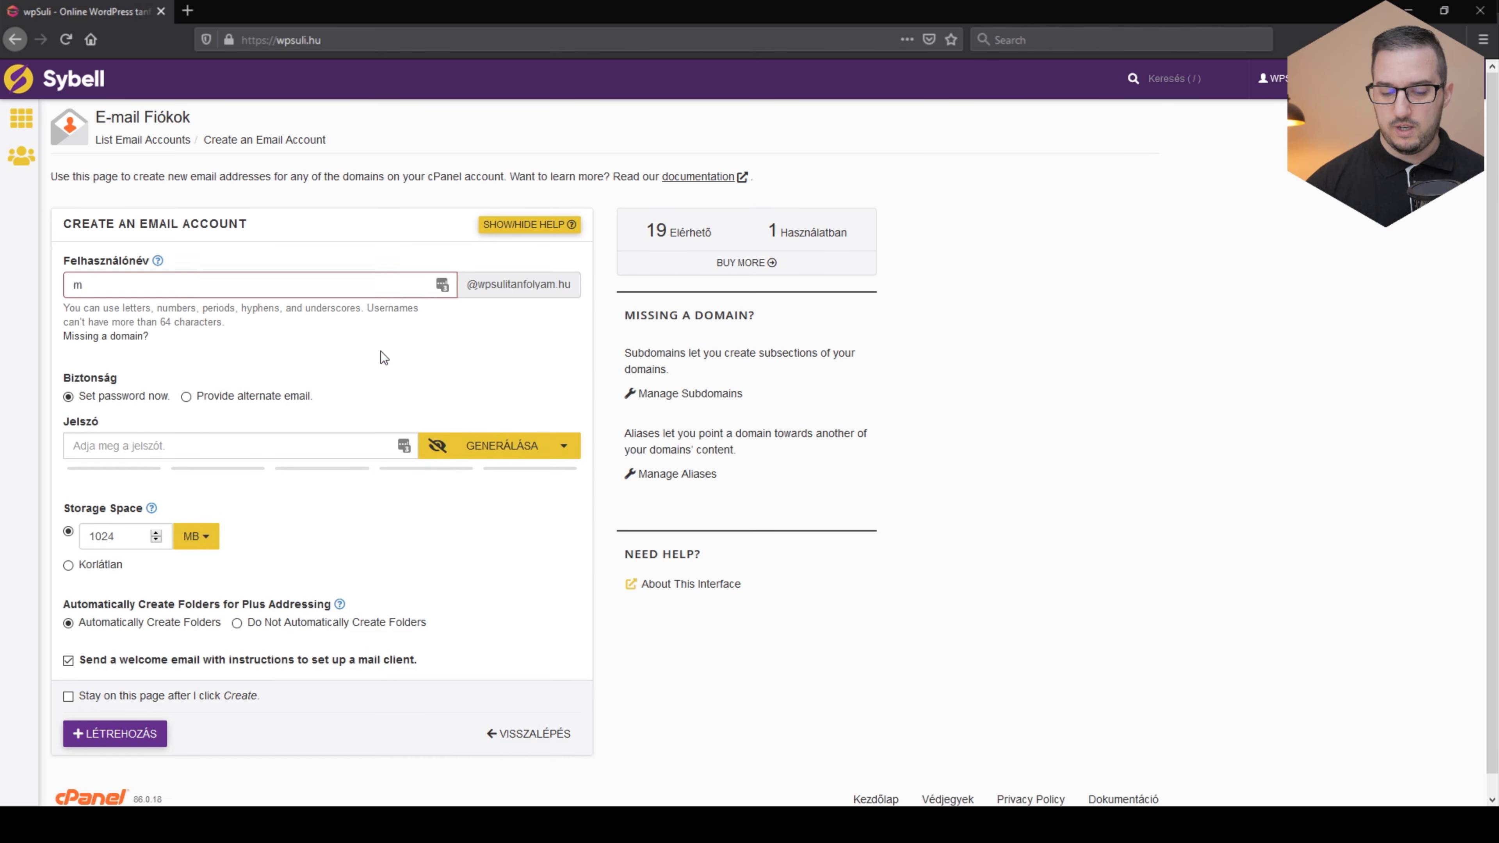
type("ail")
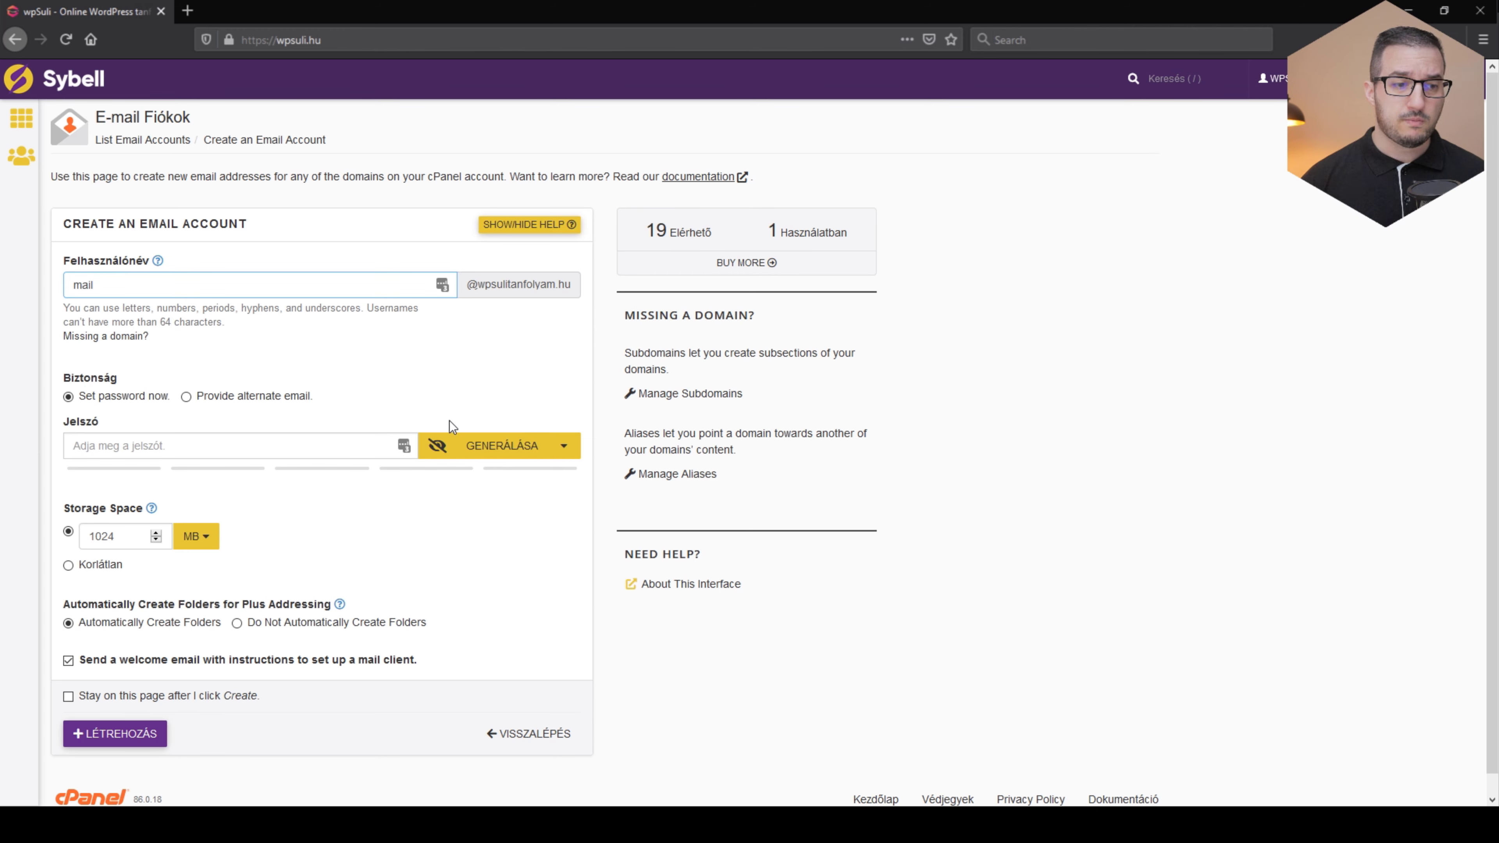
Generate a password for the new e-mail account and create the account.
left_click(479, 441)
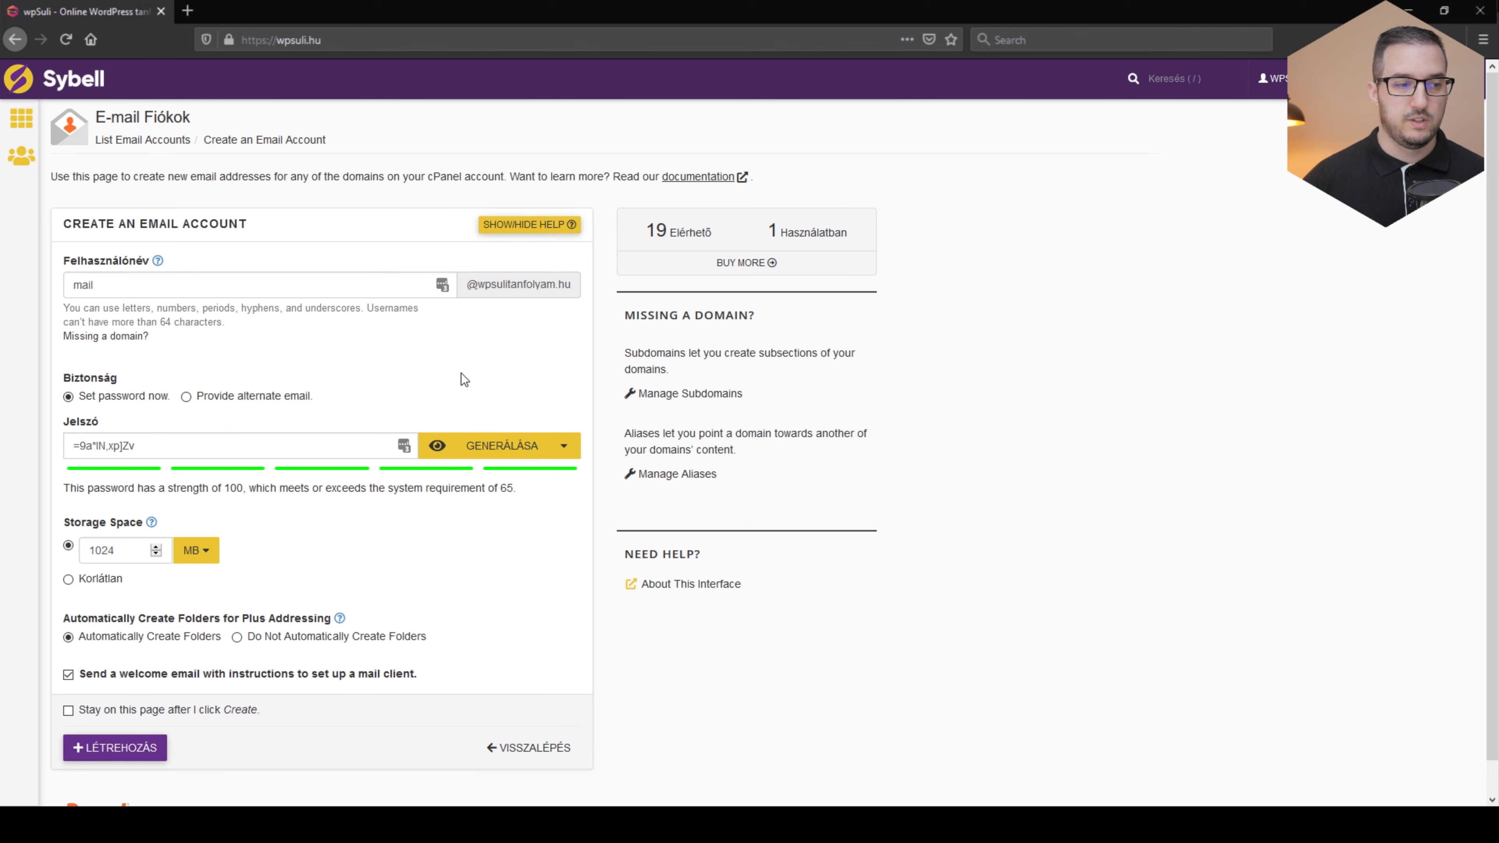
scroll(443, 388, "down", 1)
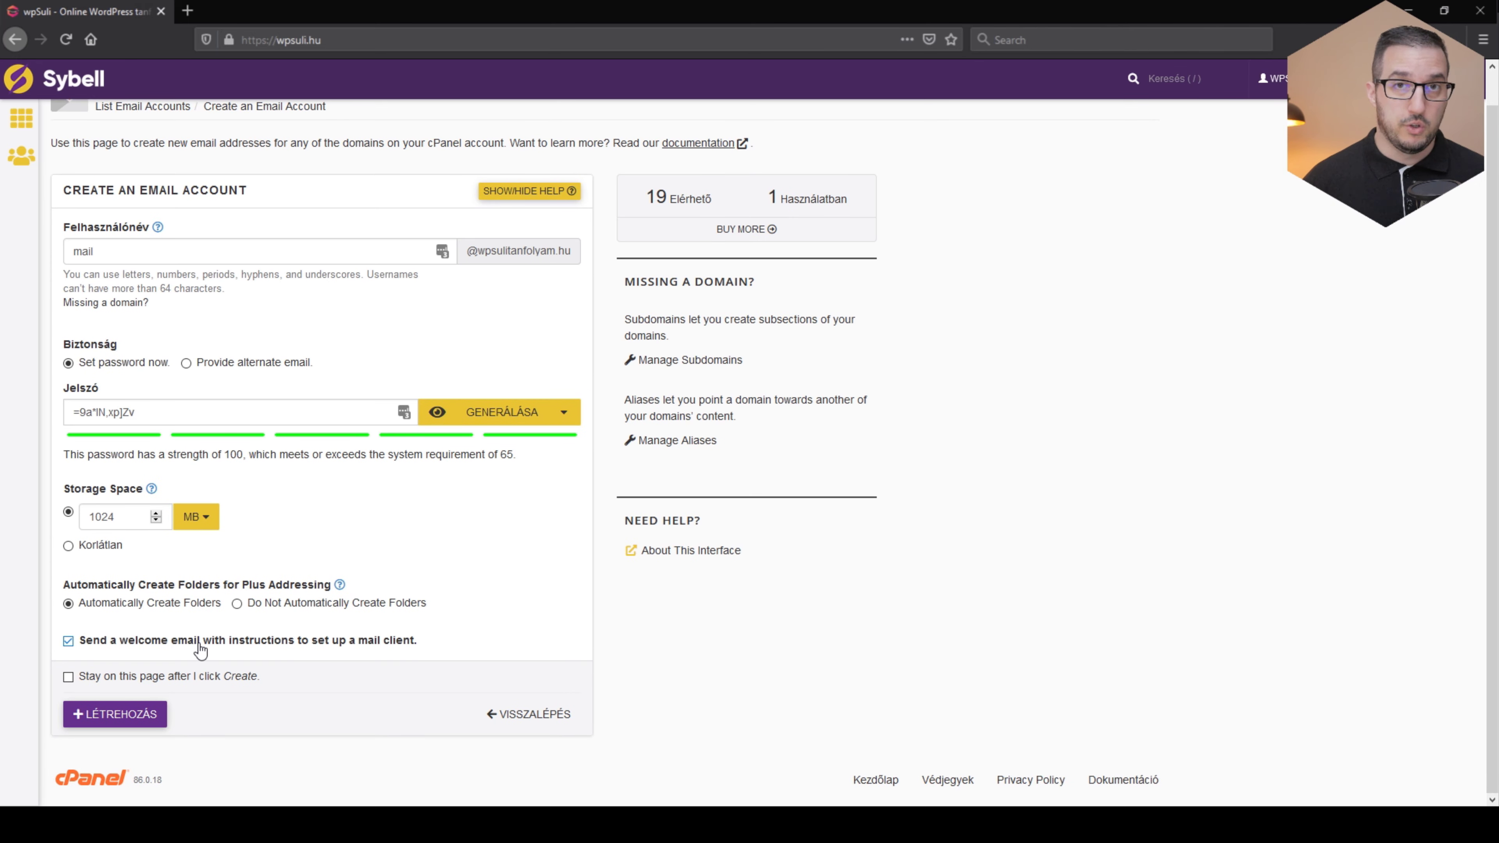
left_click(137, 730)
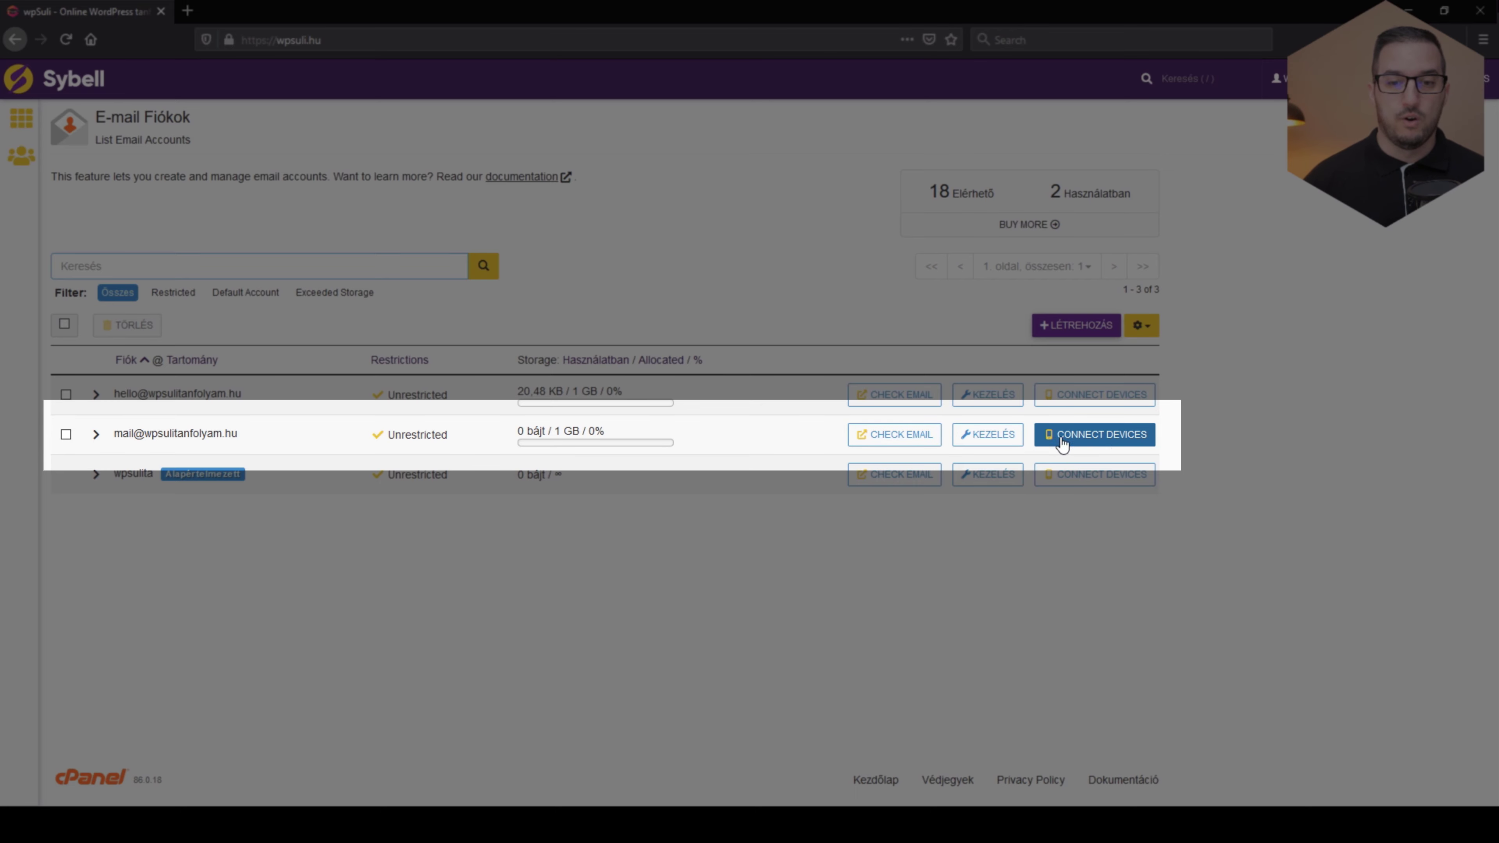
Open the device connection details of the new mail account and view its manual mail client settings.
left_click(1123, 436)
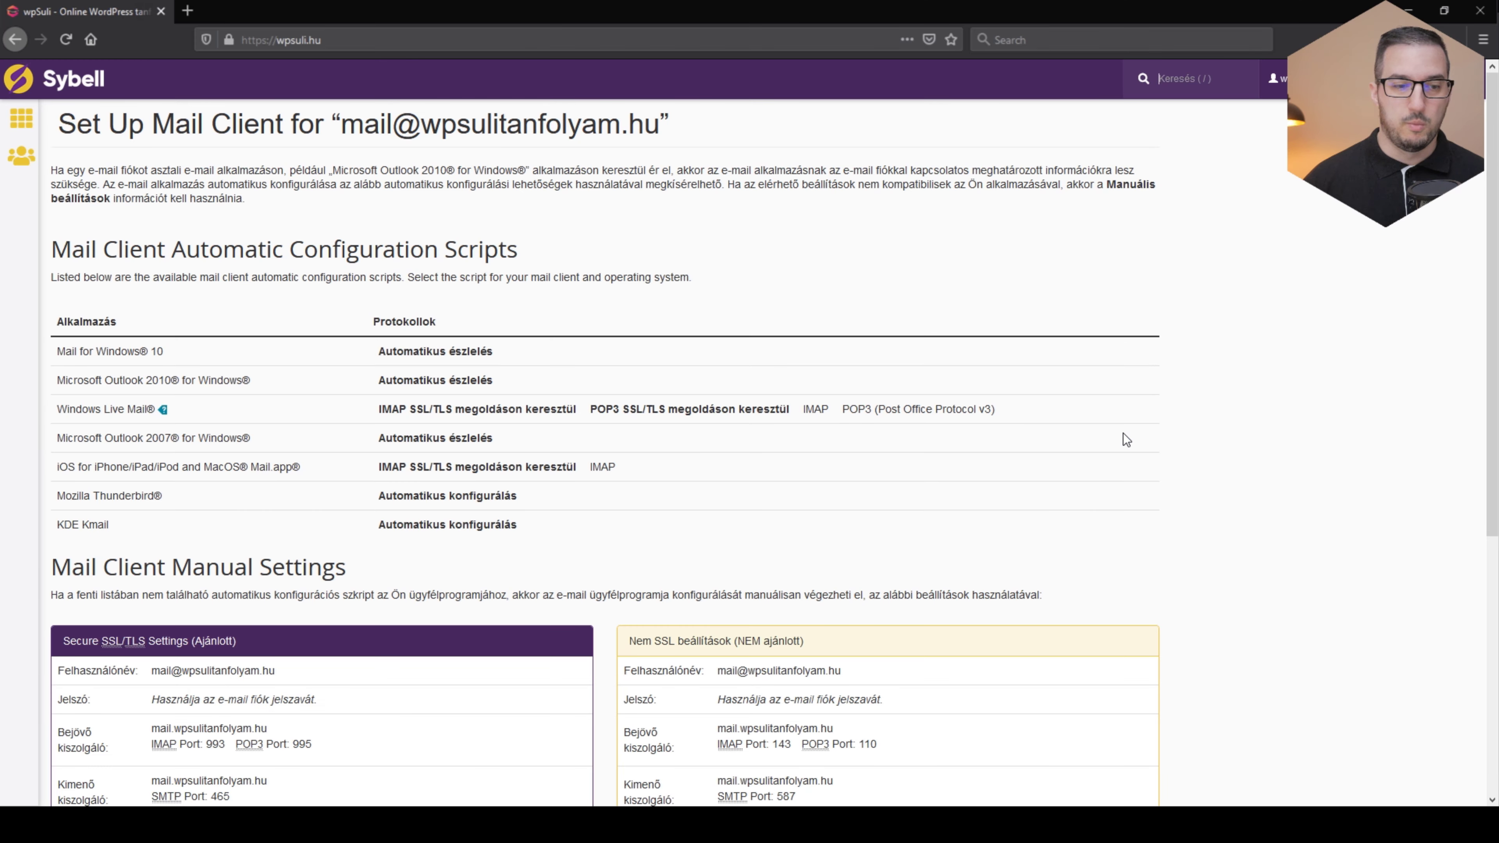
scroll(455, 484, "down", 5)
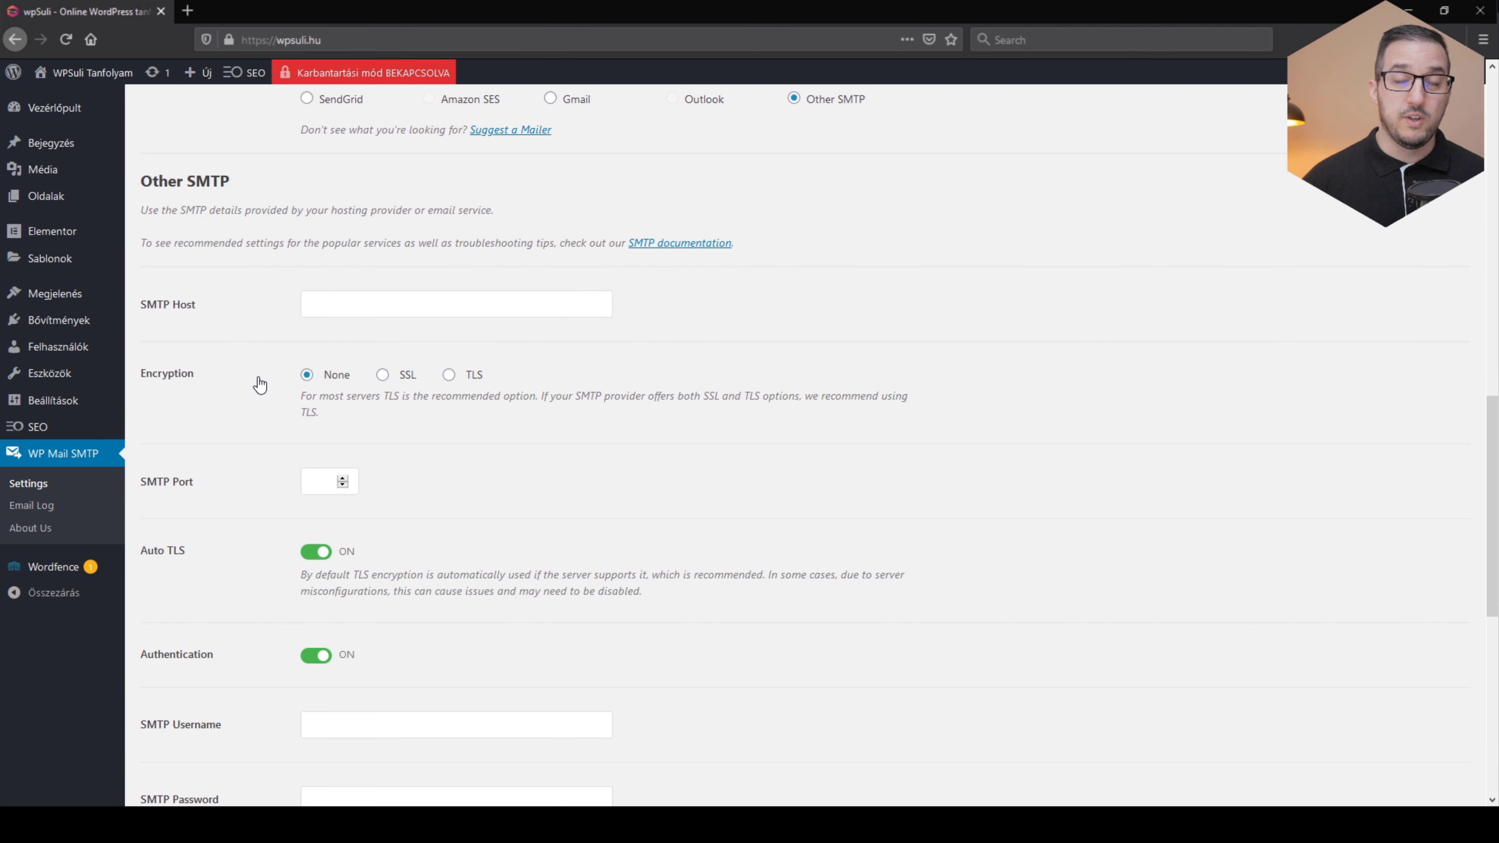
Switch to the WP Mail SMTP settings in WordPress and paste the mail account's password as the SMTP Password.
scroll(260, 385, "down", 5)
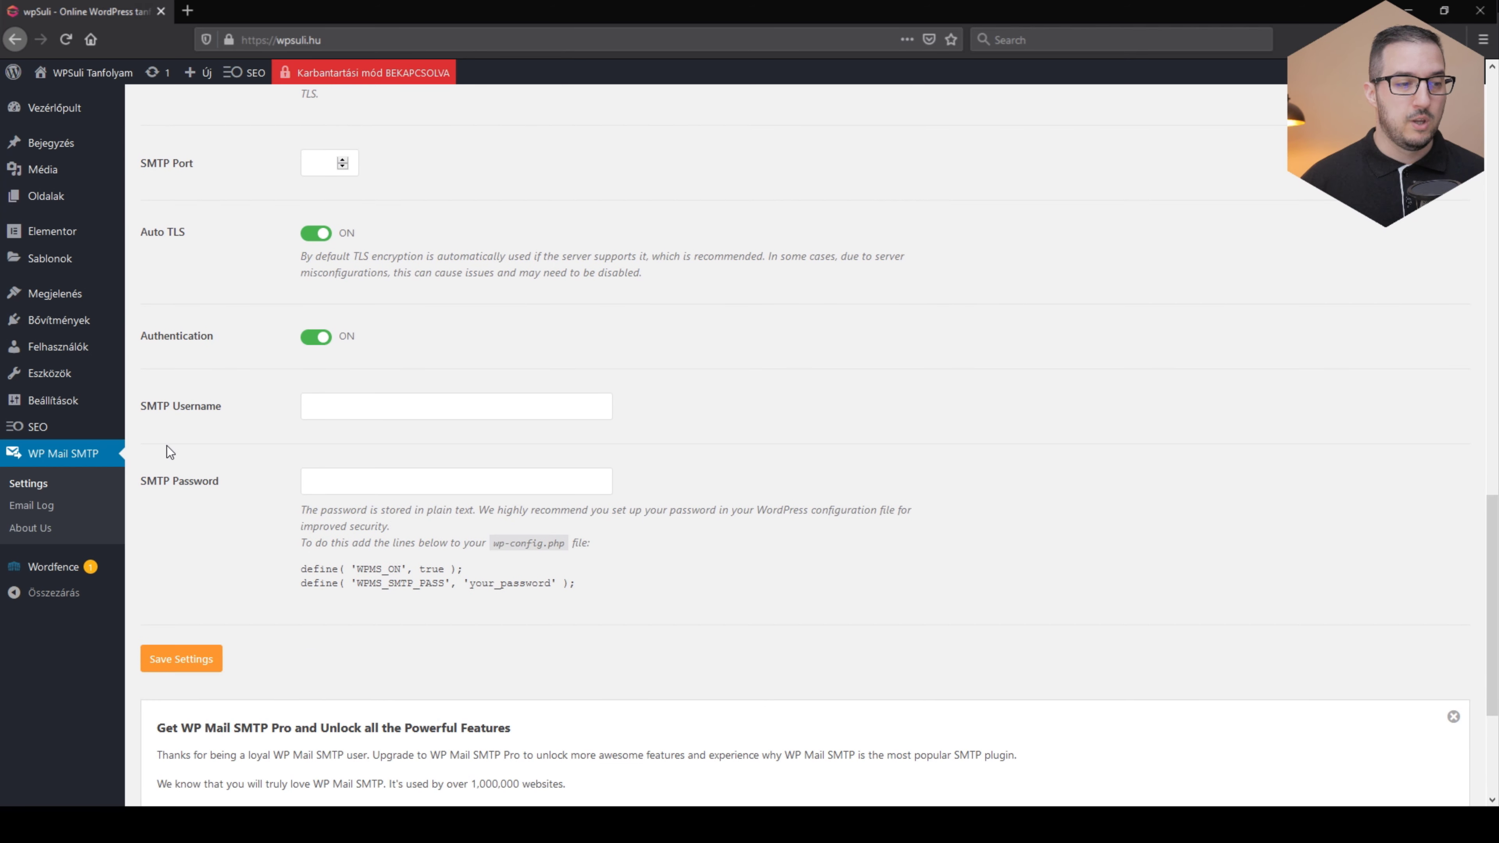
left_click(350, 481)
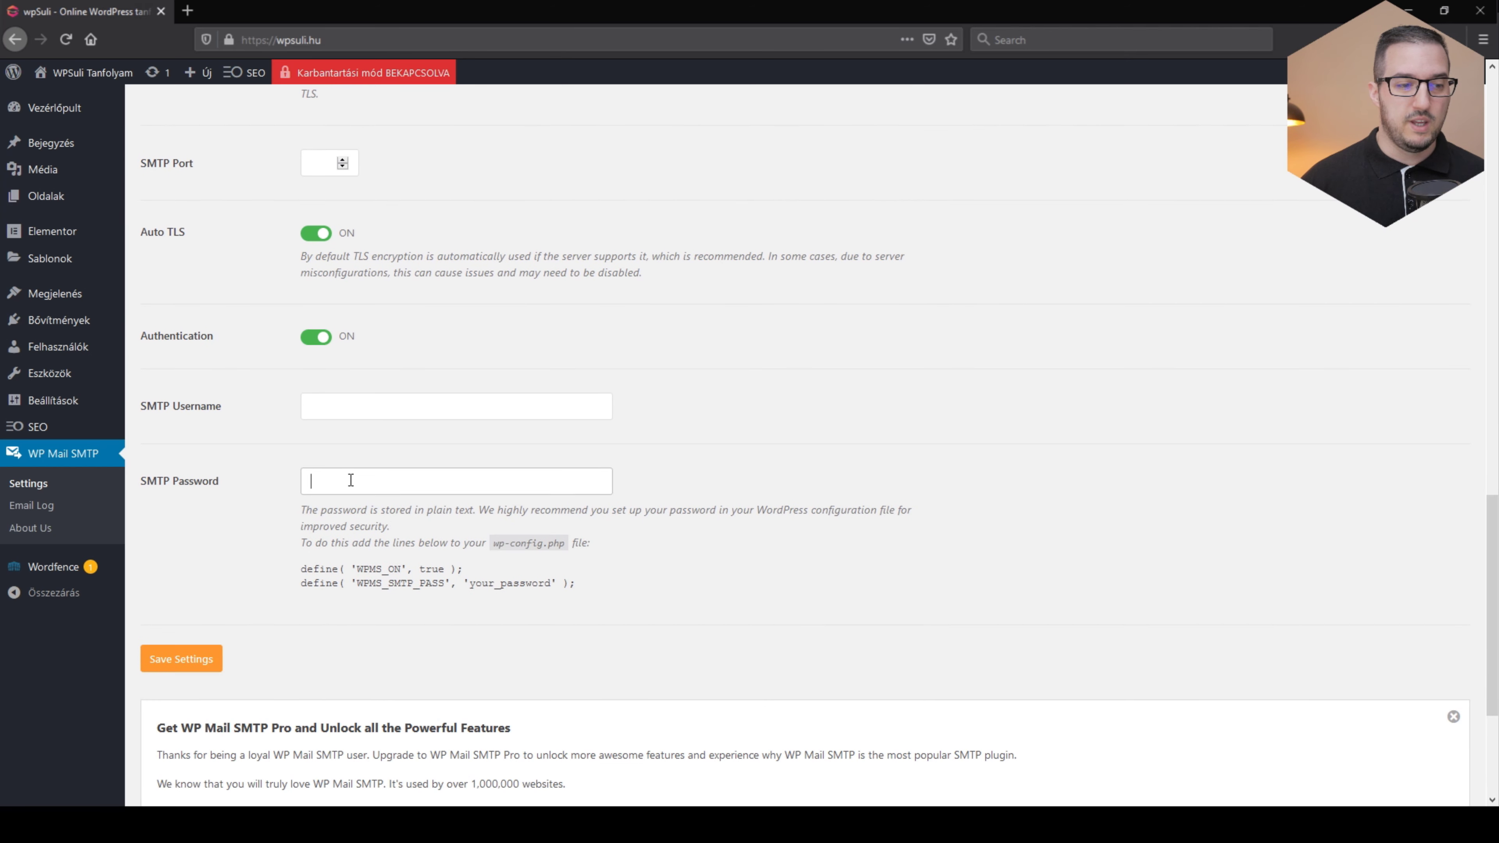
key("ctrl+v")
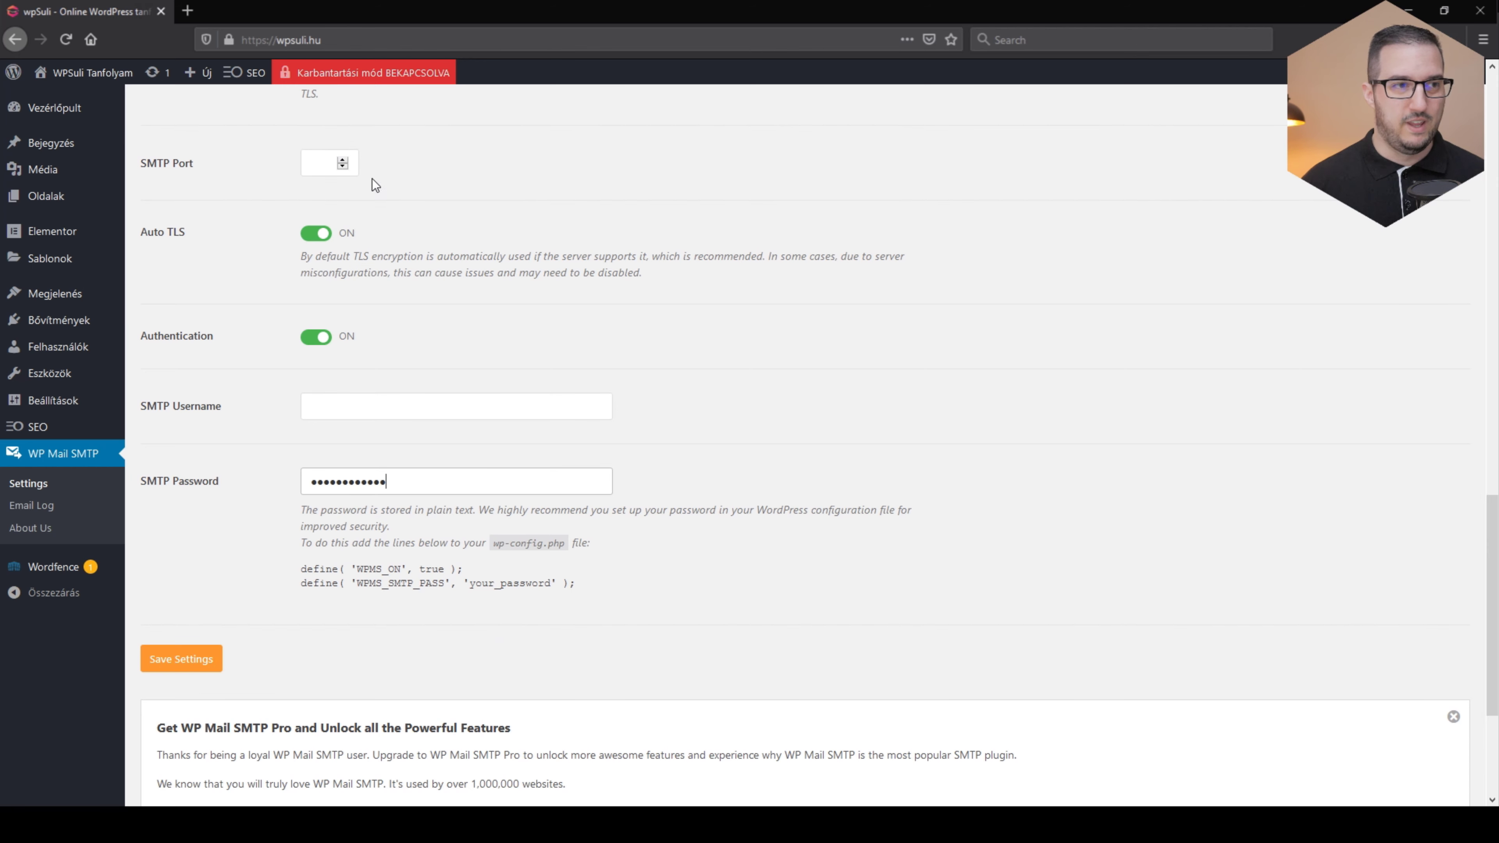
Copy the outgoing server mail.wpsulitanfolyam.hu from cPanel's secure SSL/TLS settings into the SMTP Host in WP Mail SMTP.
scroll(268, 271, "up", 2)
scroll(268, 272, "up", 1)
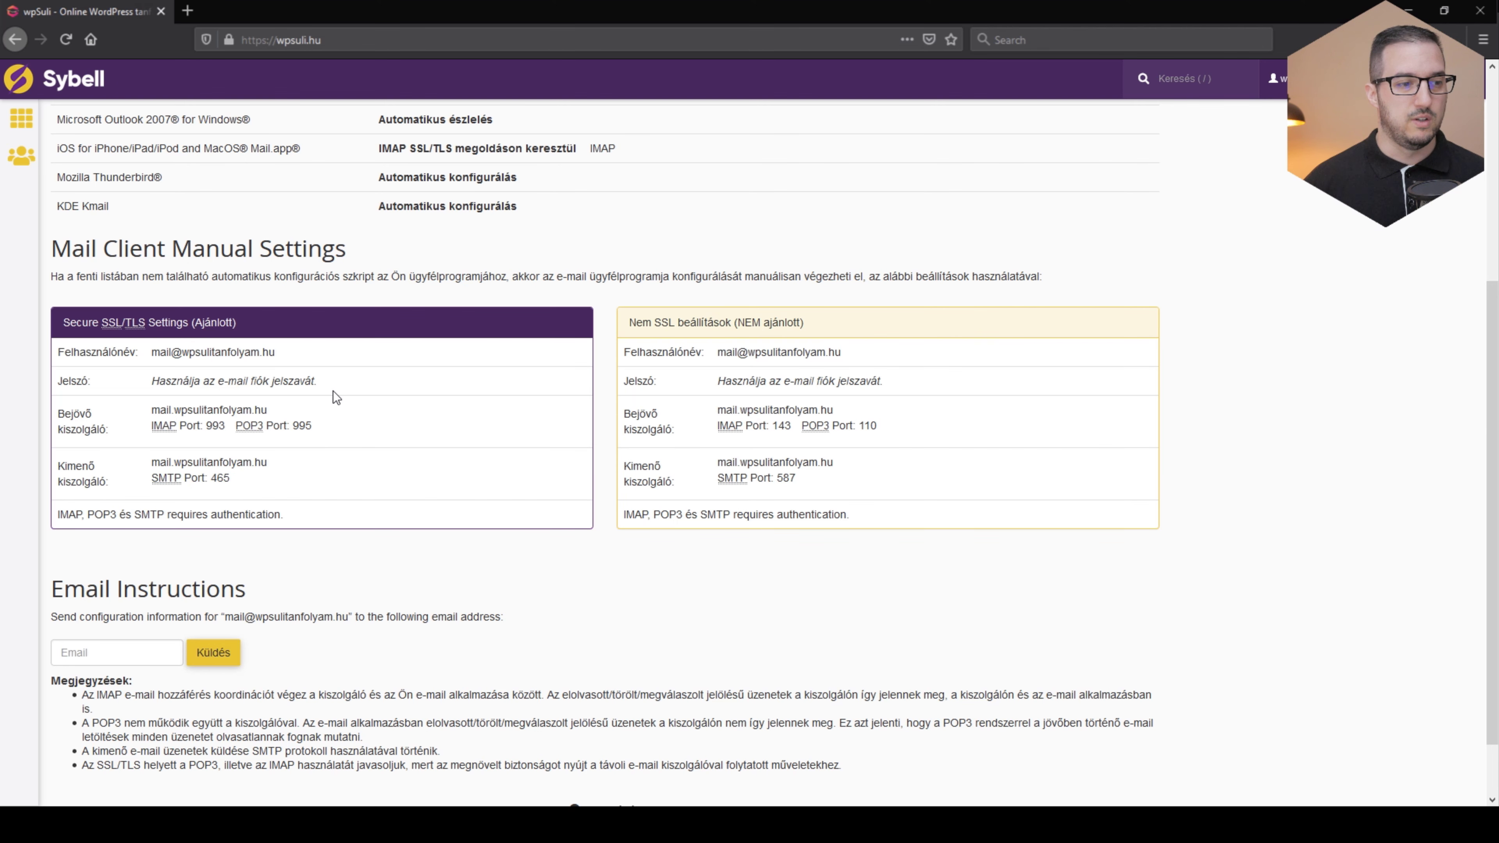
triple_click(167, 461)
key("ctrl+c")
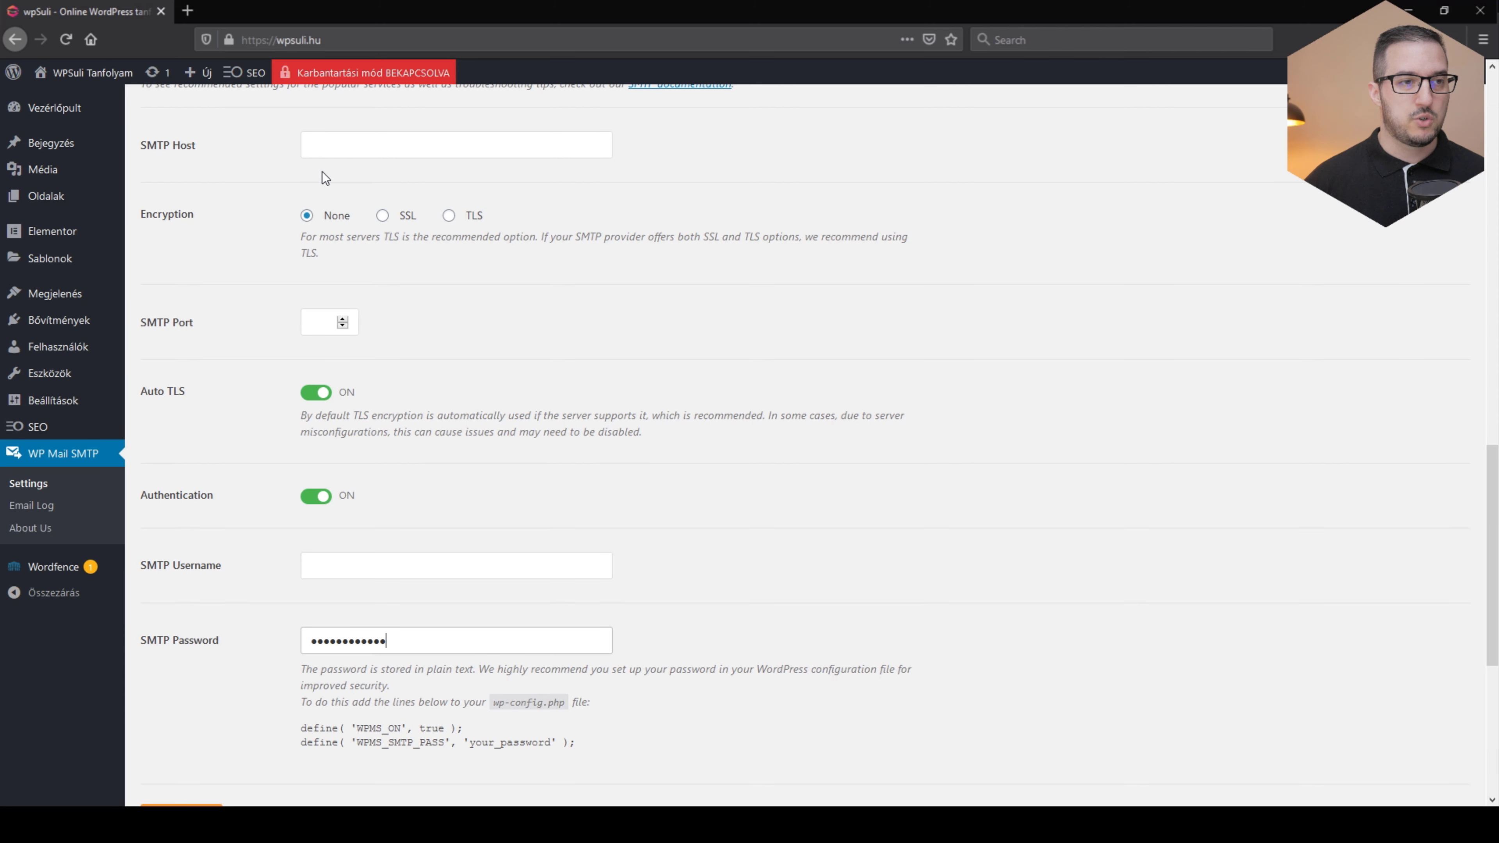
left_click(385, 142)
key("ctrl+v")
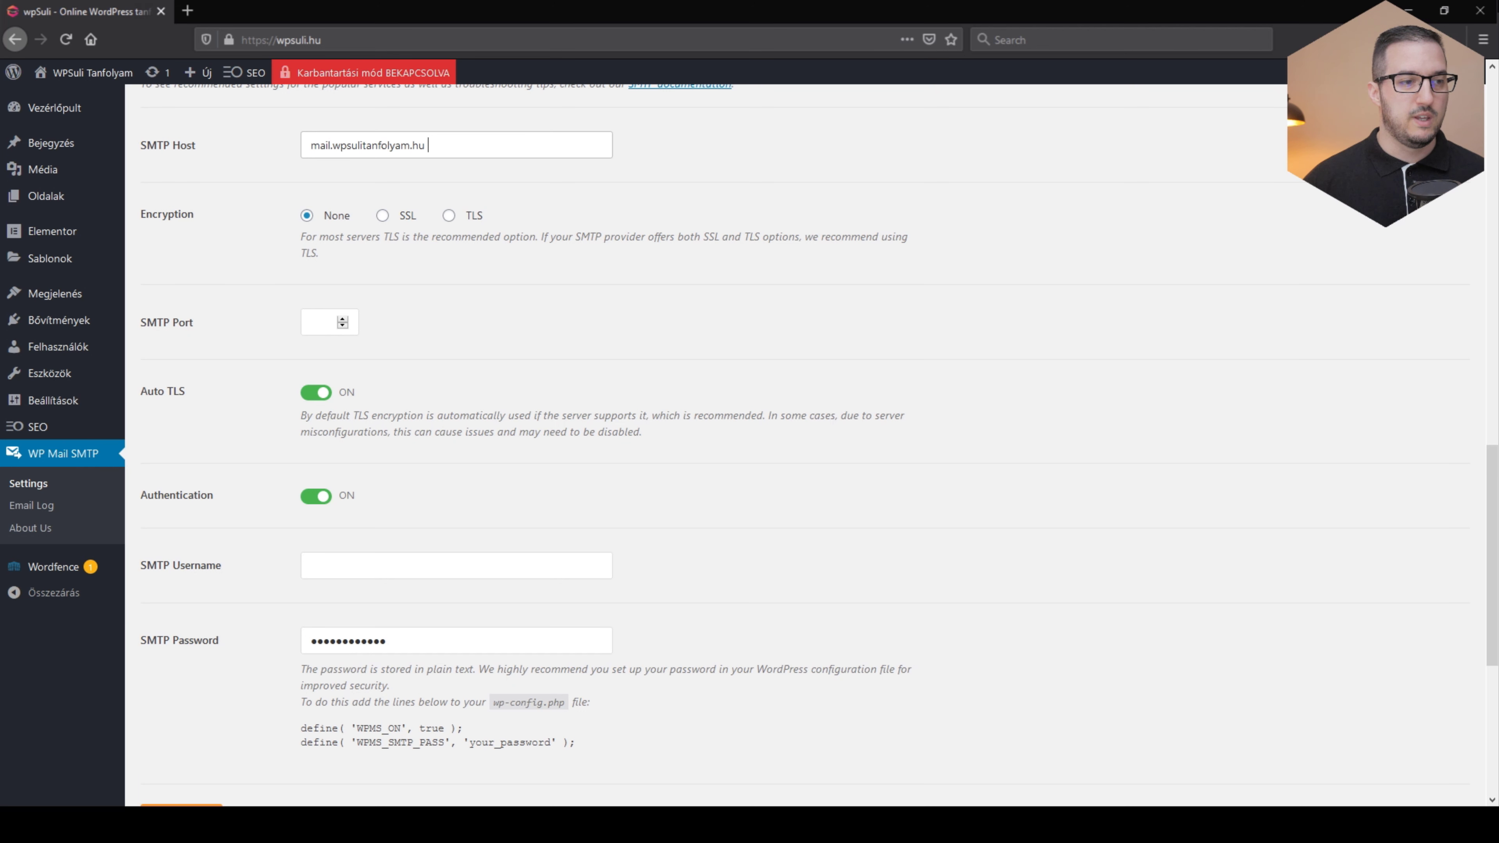
Set the SMTP Port to 465 and the Encryption to SSL.
left_click(324, 324)
type("465")
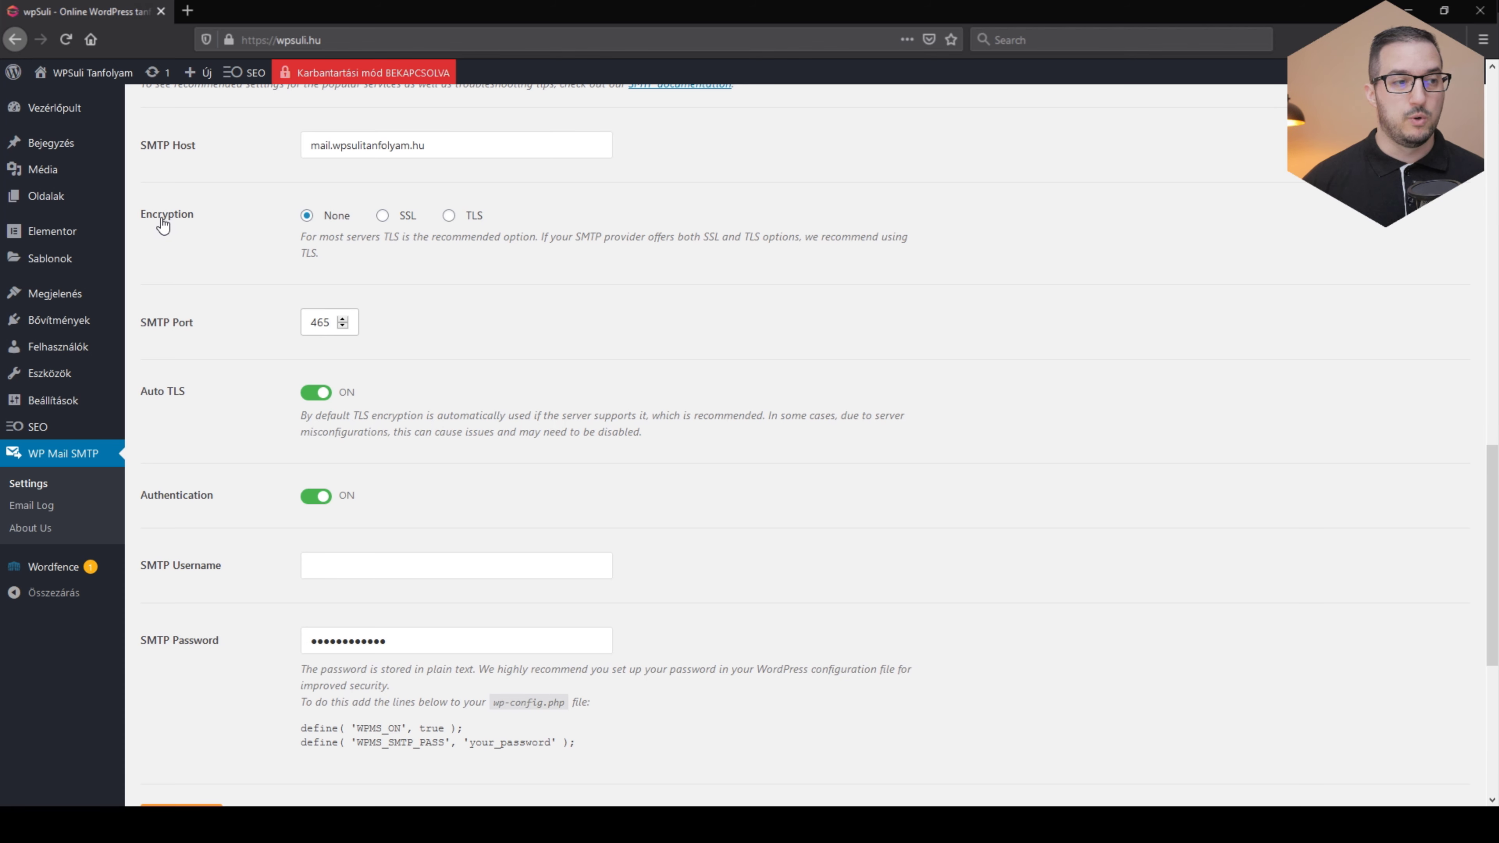
left_click(383, 216)
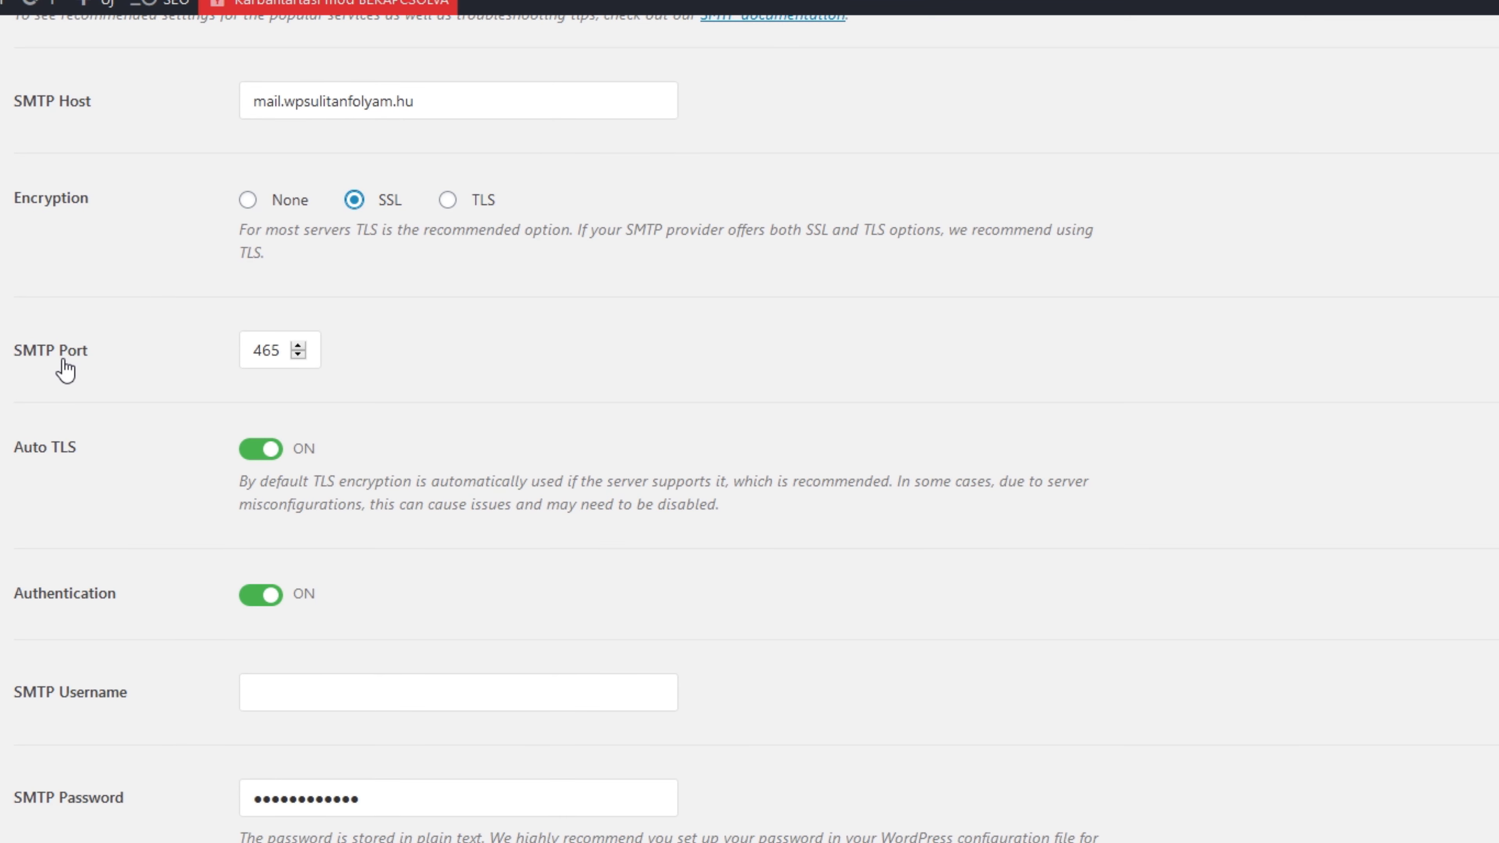
Switch back to cPanel's mail client settings and select the account's username in the secure SSL/TLS settings.
scroll(181, 362, "down", 3)
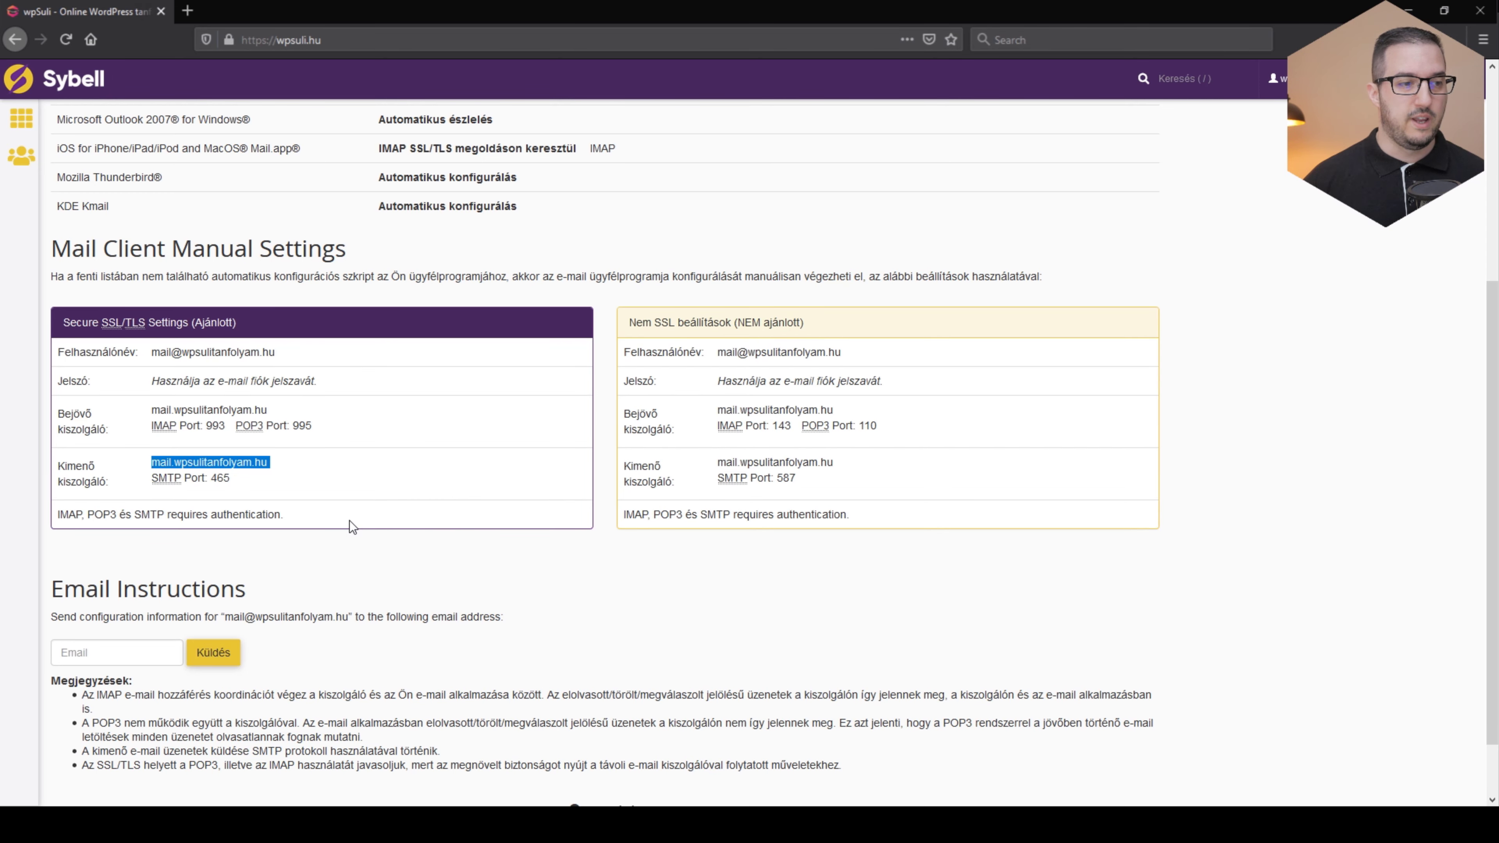
left_click(313, 507)
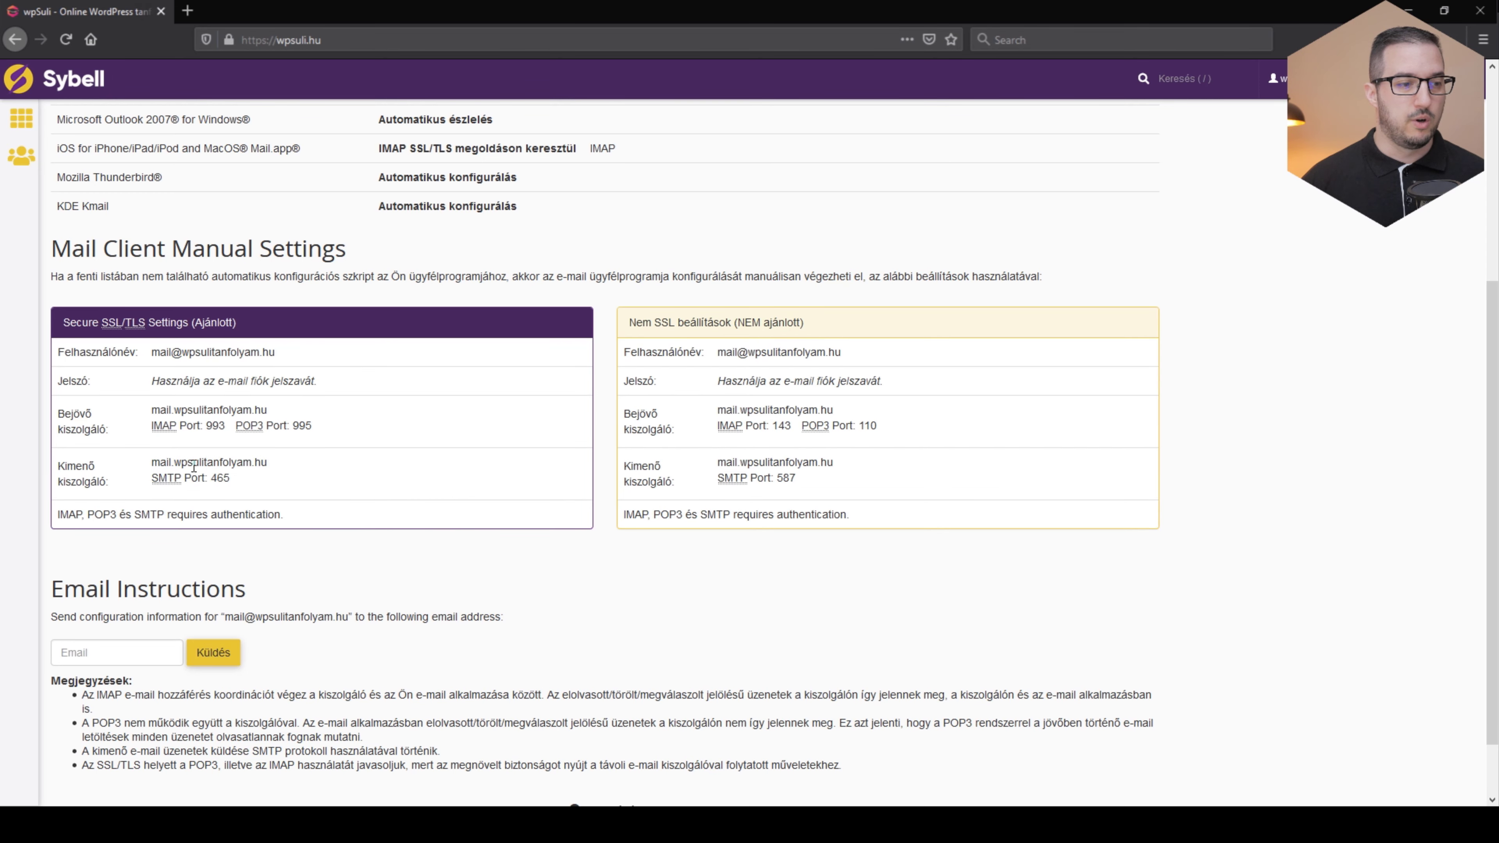
triple_click(192, 352)
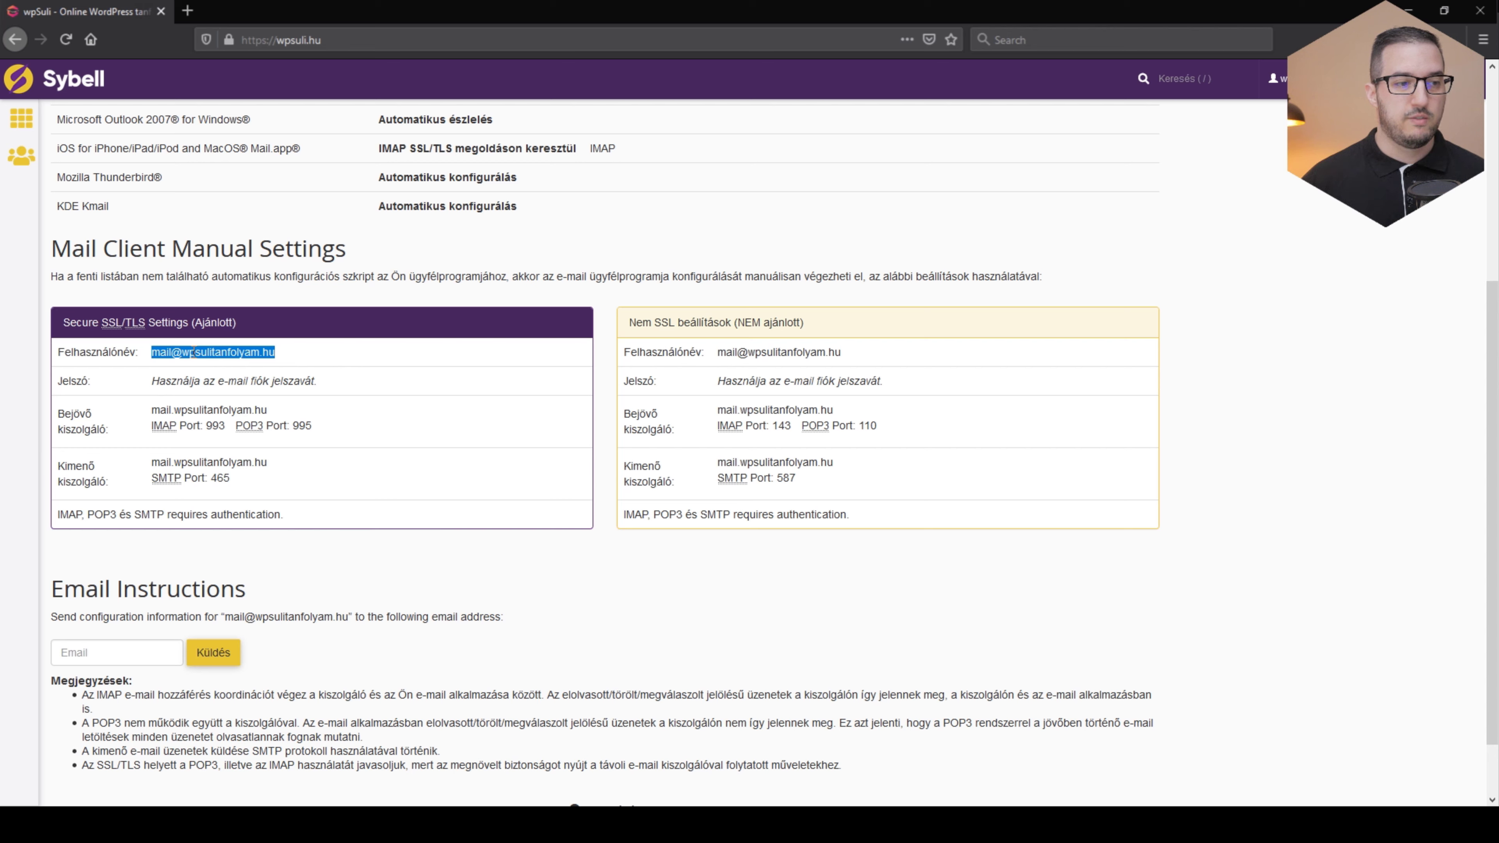